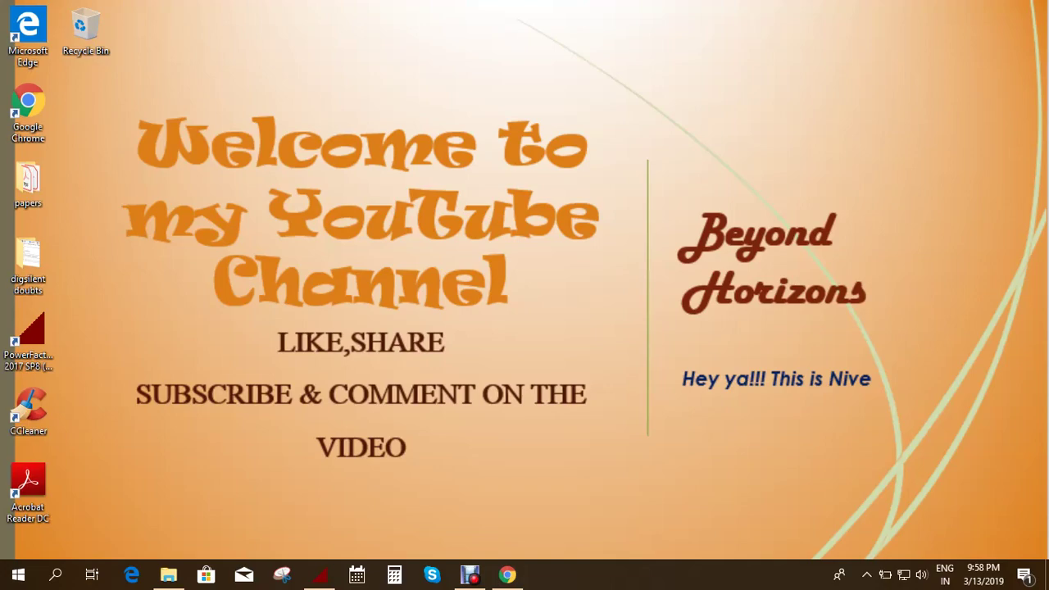
- Restore the PowerFactory window and select Bus2 on the six-bus Grid diagram
left_click(320, 575)
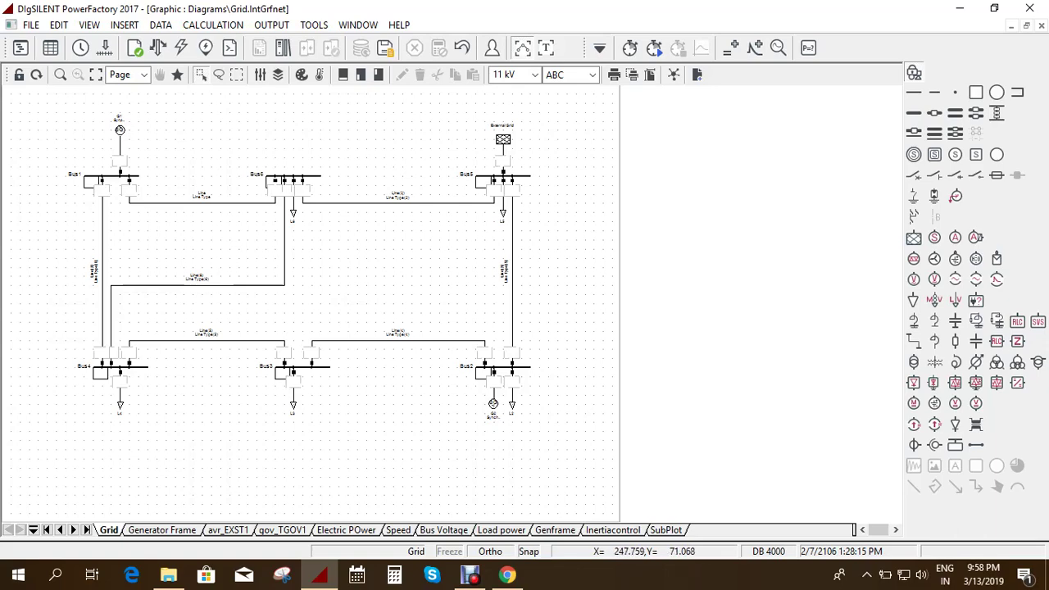
left_click(504, 367)
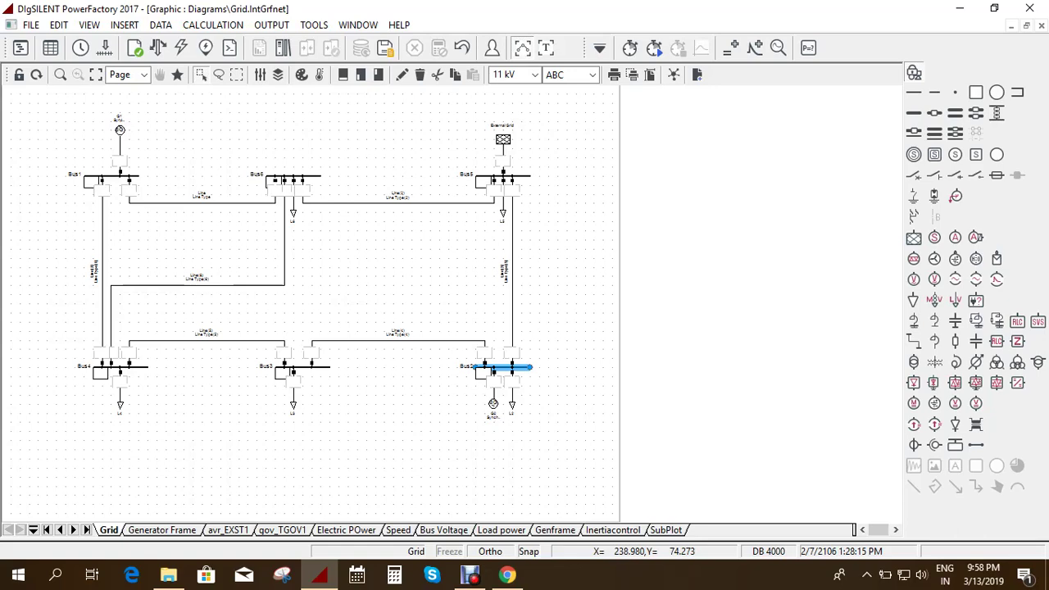
- From Bus2's Define menu, open Results for RMS/EMT Simulation to show the monitored-objects list
right_click(501, 367)
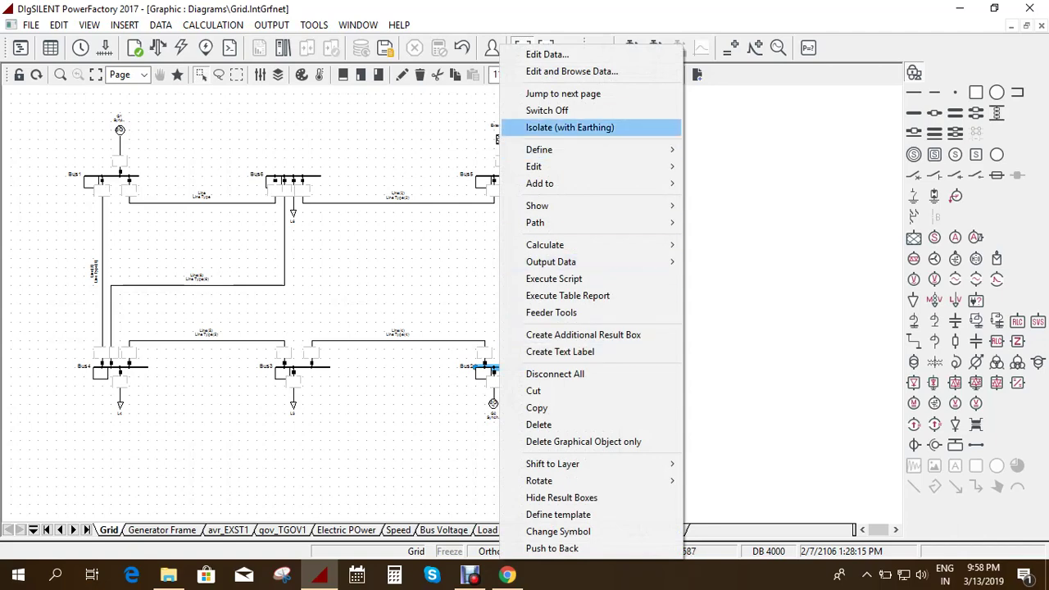
mouse_move(558, 149)
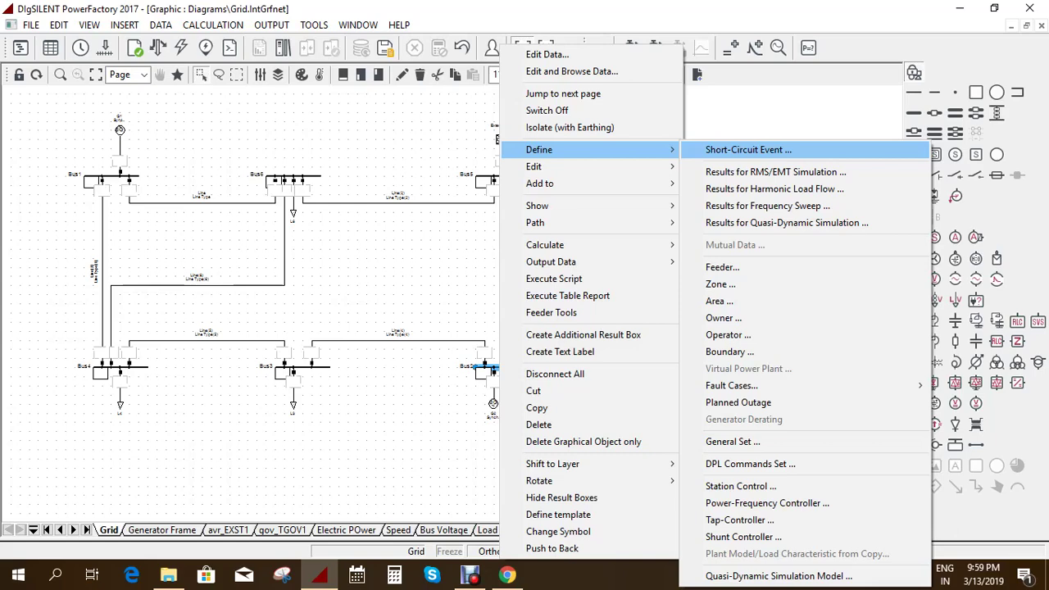
key("Down")
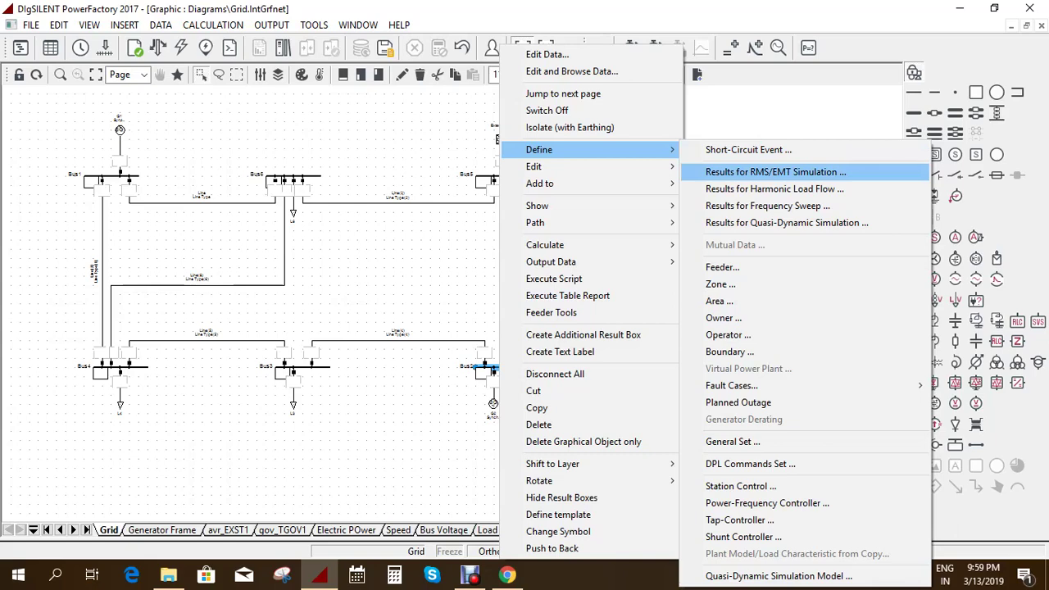
key("Return")
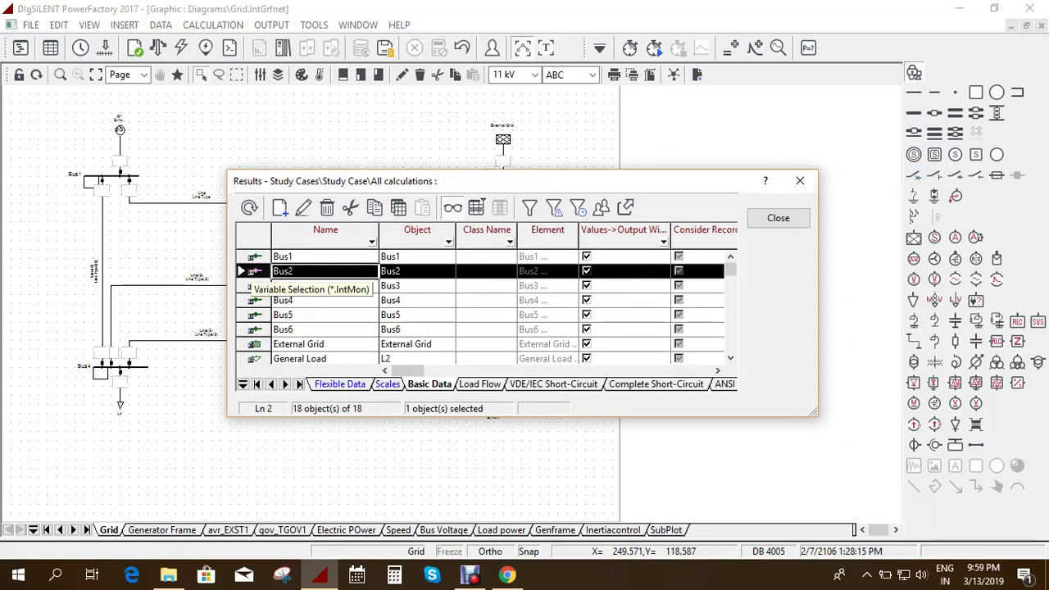
- Add the VDE/IEC Short-Circuit current I (alongside ul) to Bus2's recorded variables
double_click(254, 271)
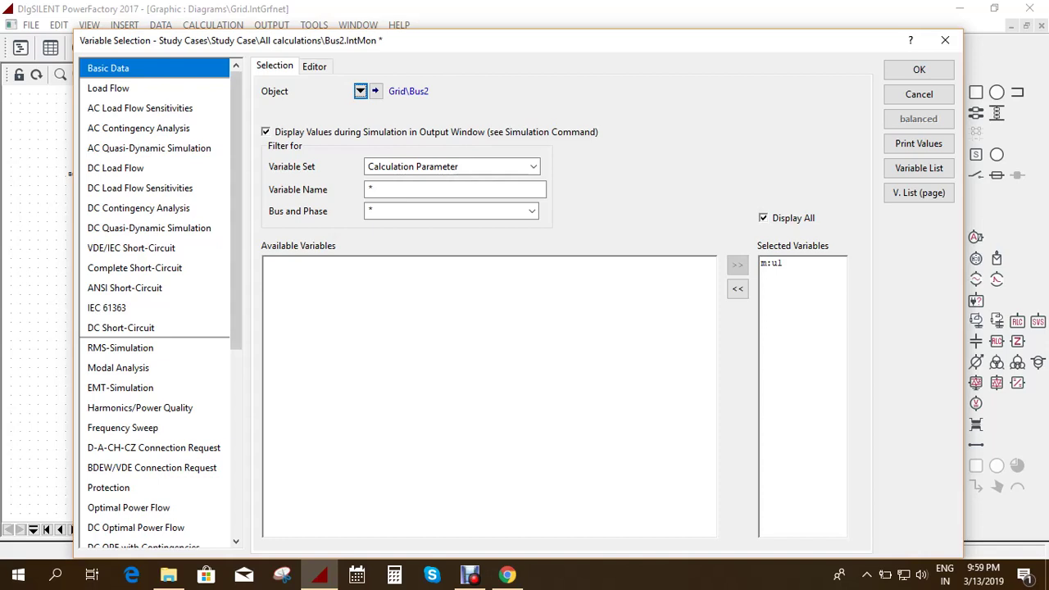
left_click(131, 248)
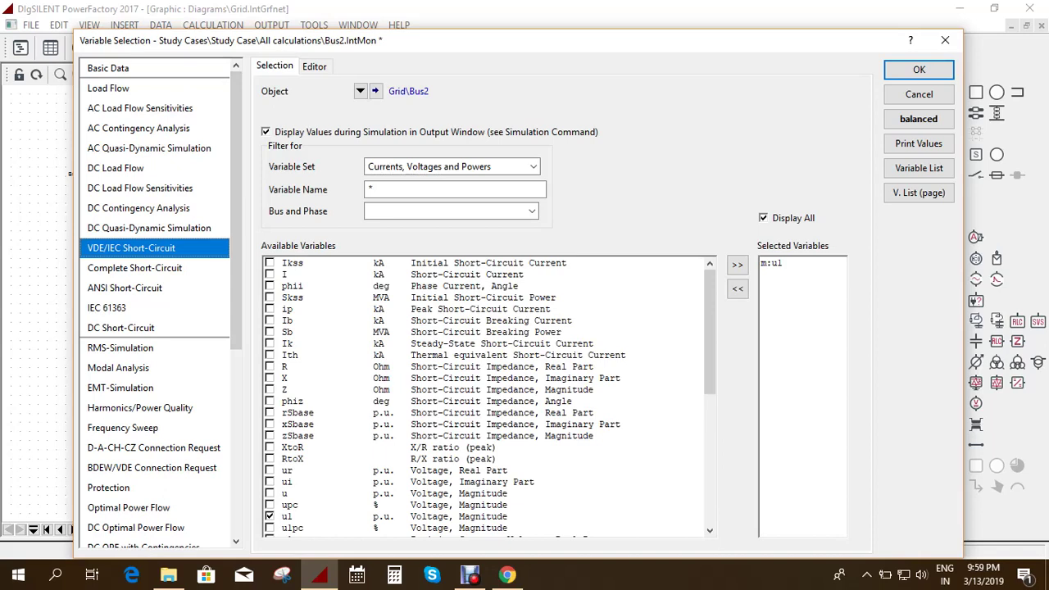
left_click(270, 275)
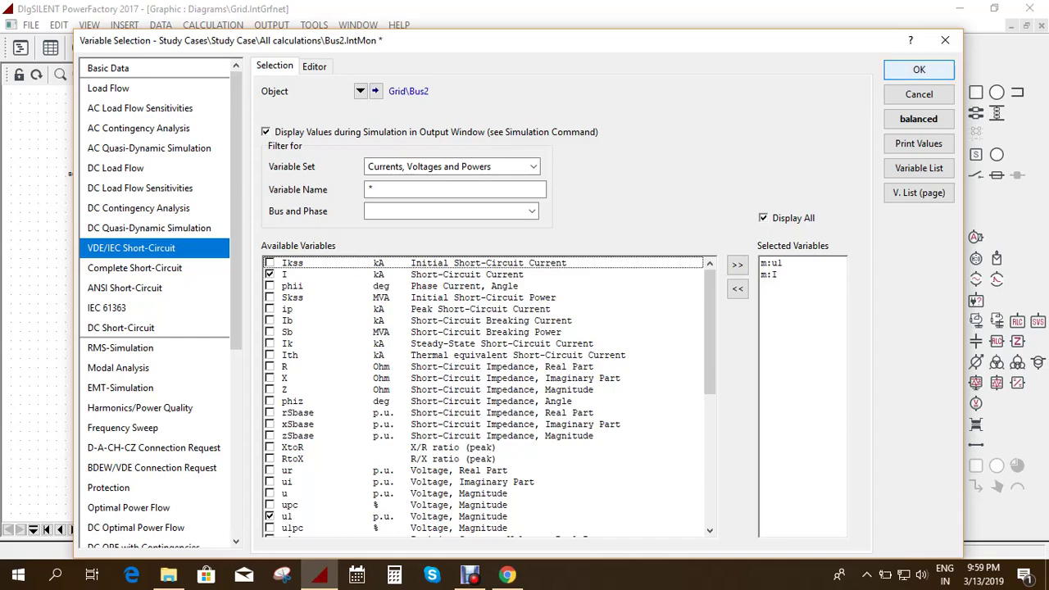
key("Return")
key("Return")
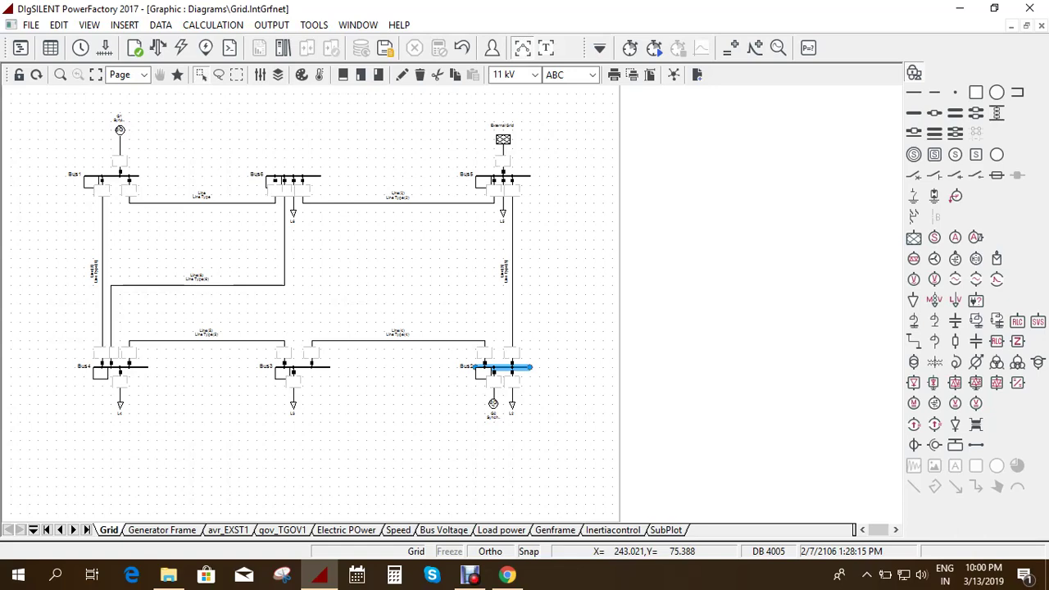
- Define a 3-Phase Short-Circuit event on Bus2 at 5 seconds and save it
right_click(508, 366)
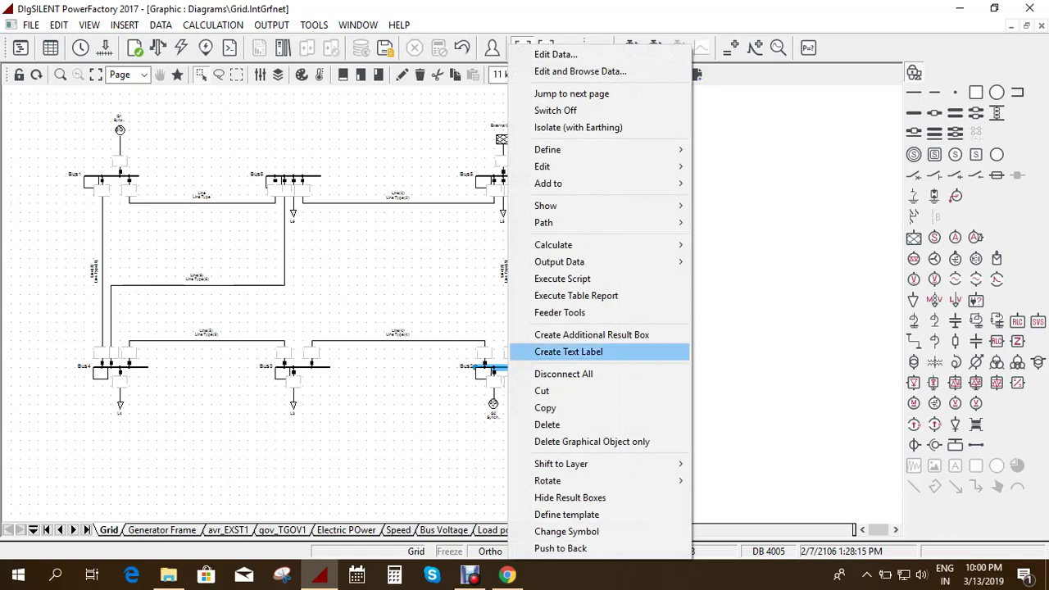
mouse_move(574, 149)
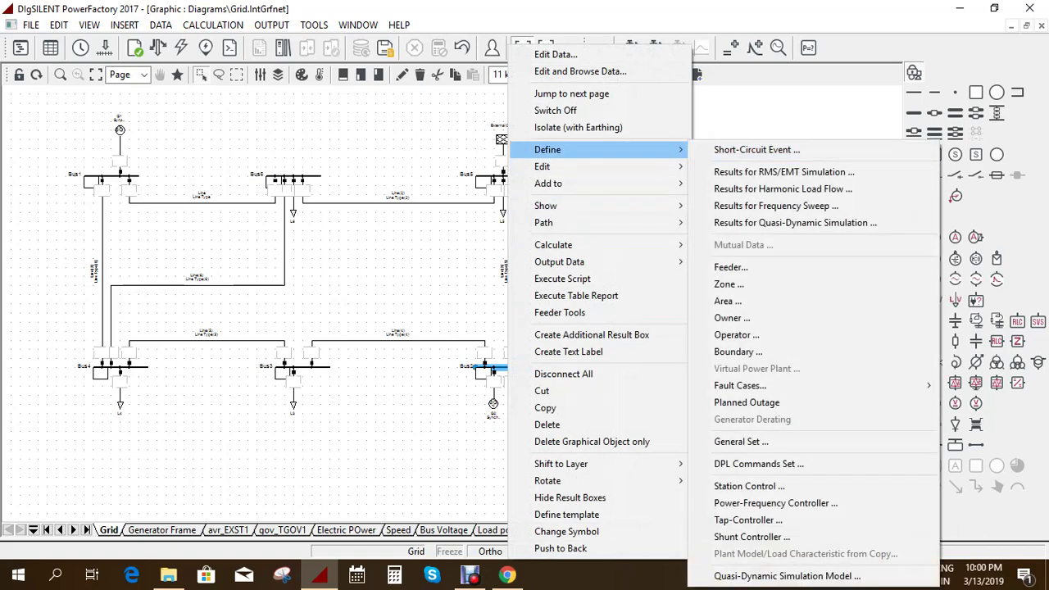
left_click(756, 149)
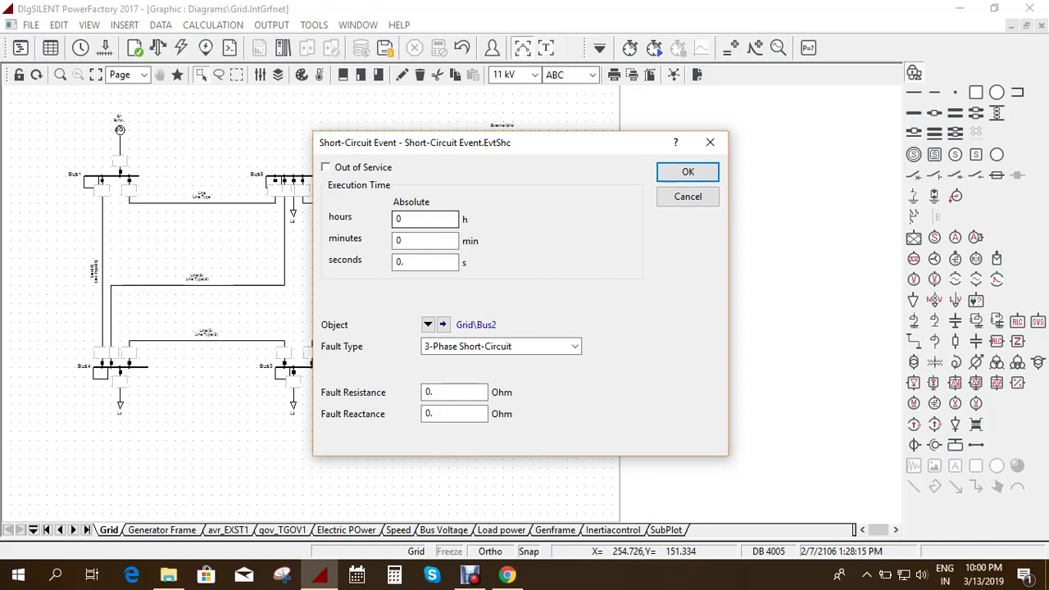
left_click(424, 262)
double_click(424, 261)
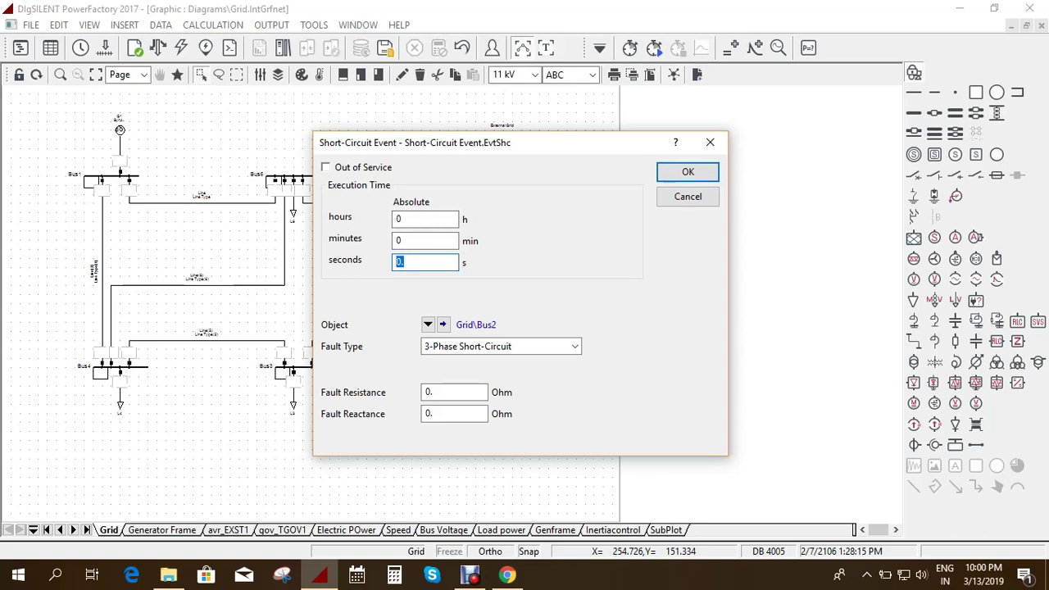
type("5")
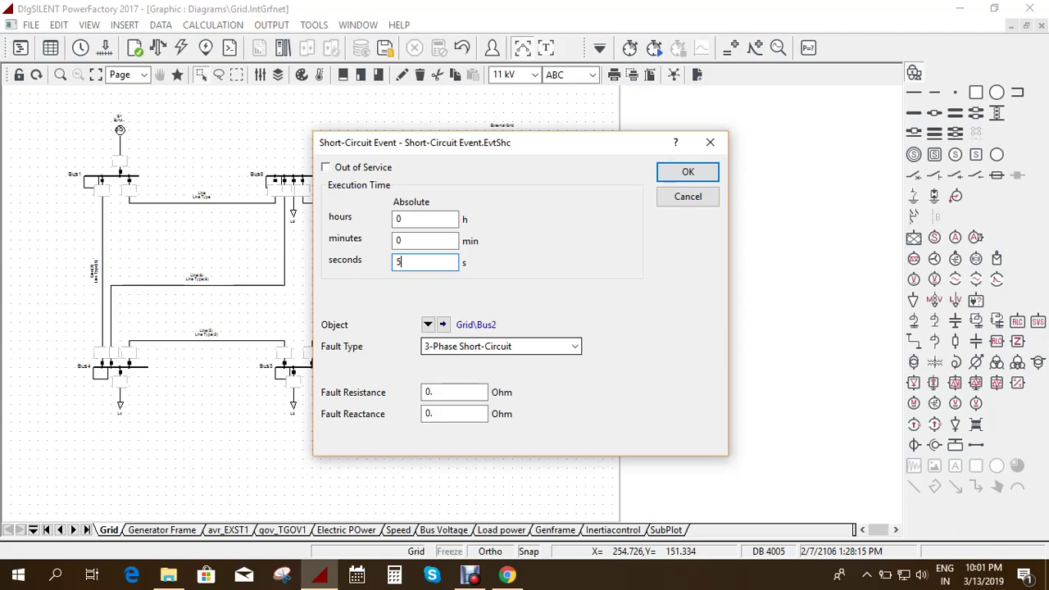
left_click(574, 346)
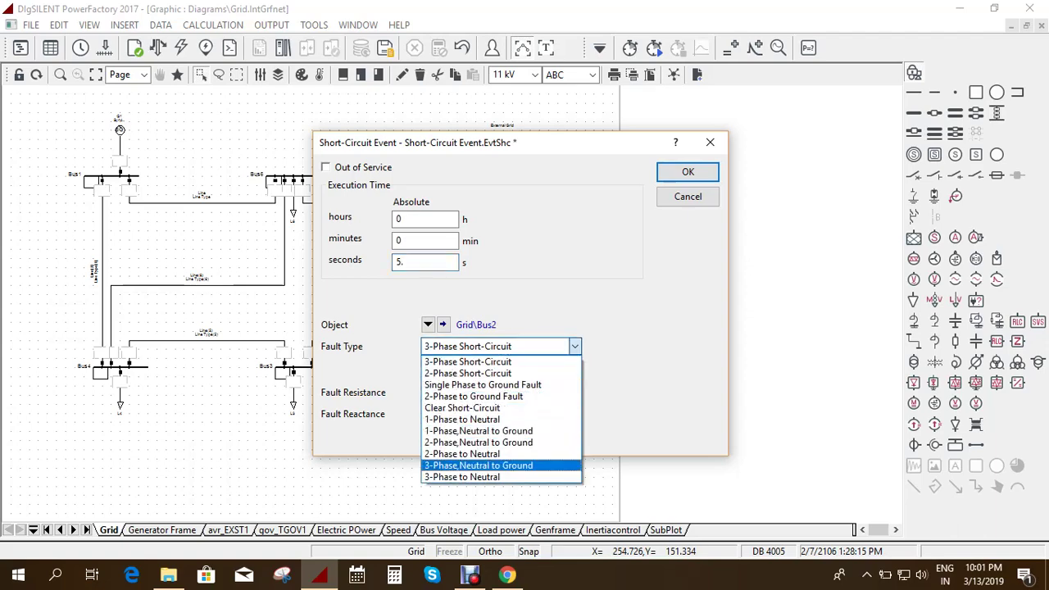
key("Up")
key("Up")
key("Up")
key("Up")
key("Up")
key("Up")
key("Up")
key("Up")
key("Up")
key("Up")
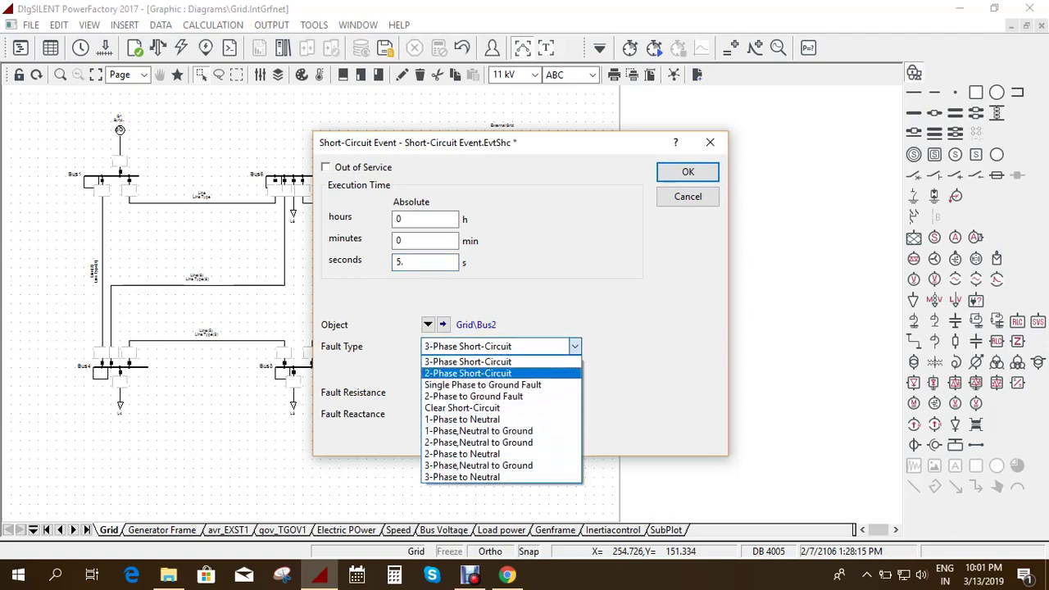
key("Return")
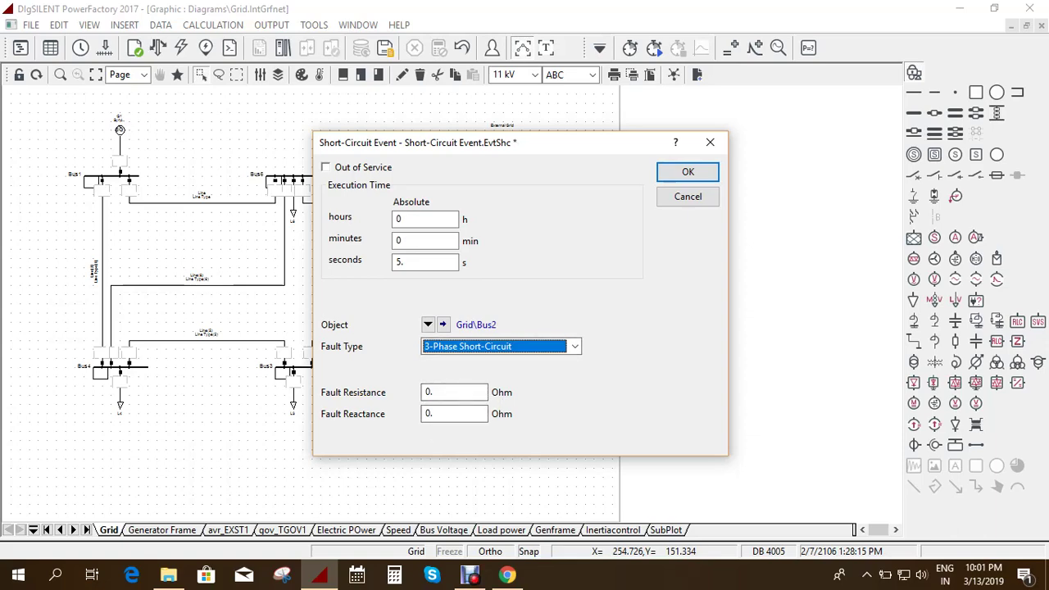
left_click(687, 171)
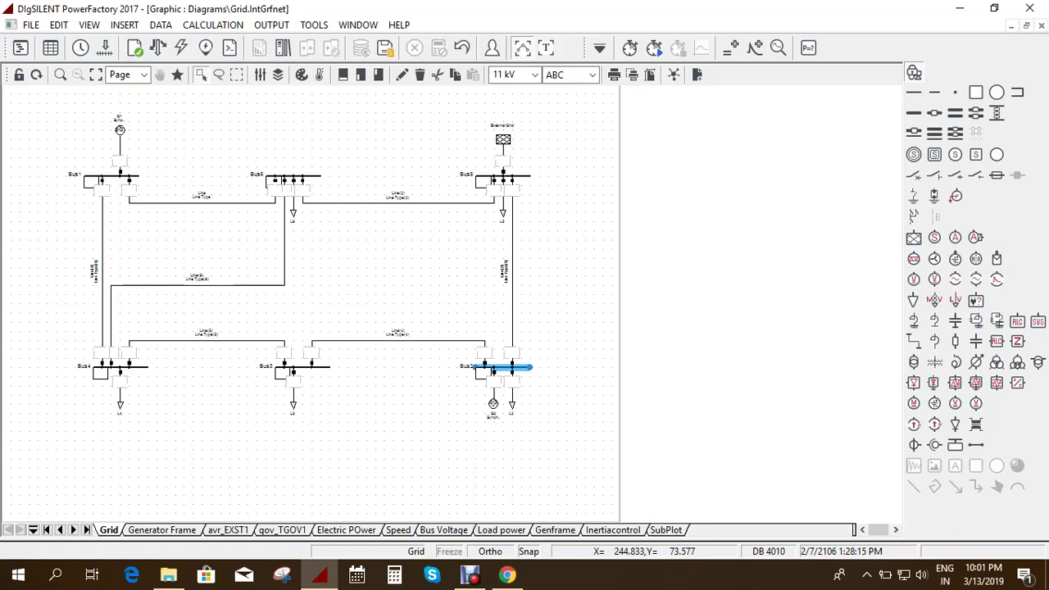
- Define a Clear Short-Circuit event on Bus2 at 7 seconds and save it
right_click(512, 367)
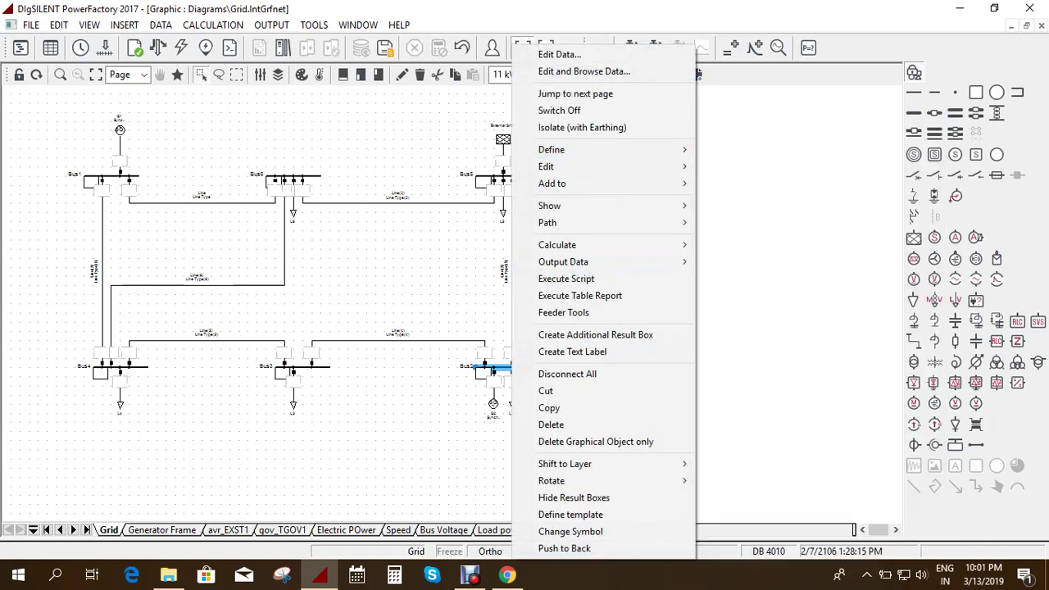
mouse_move(574, 149)
left_click(770, 150)
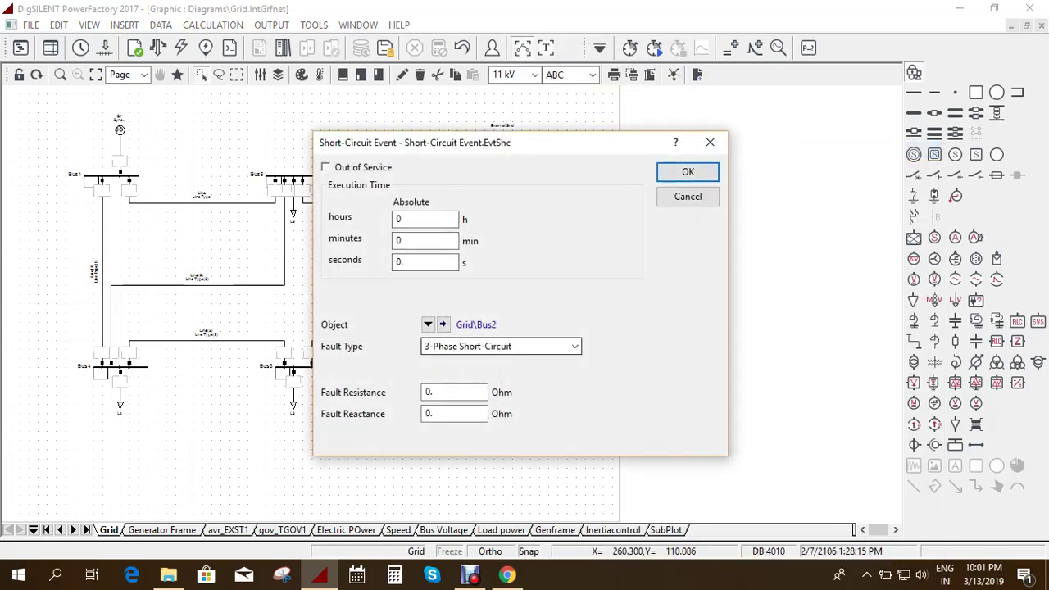
left_click(499, 346)
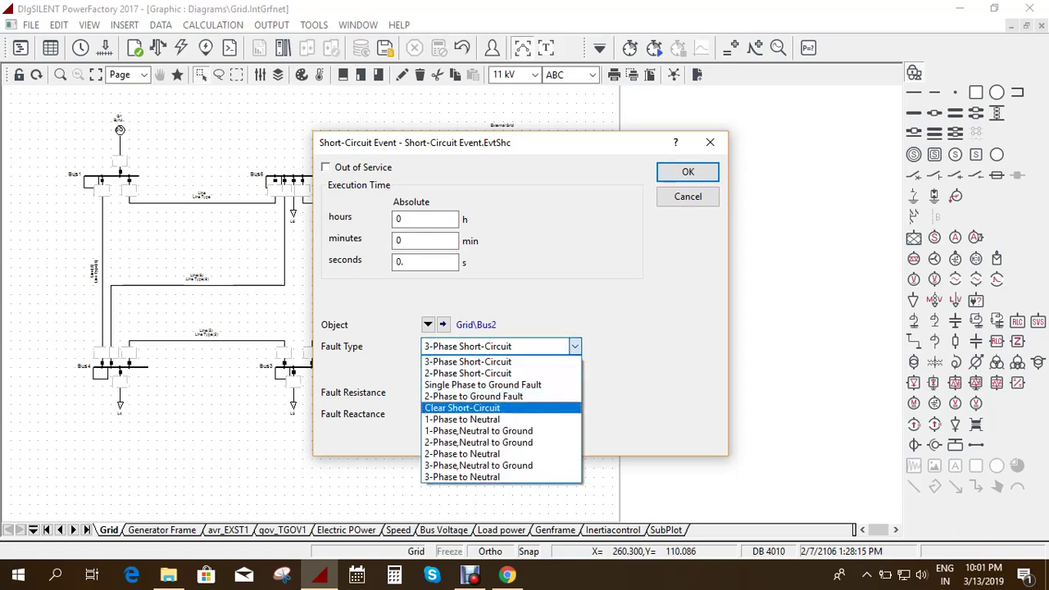
key("Return")
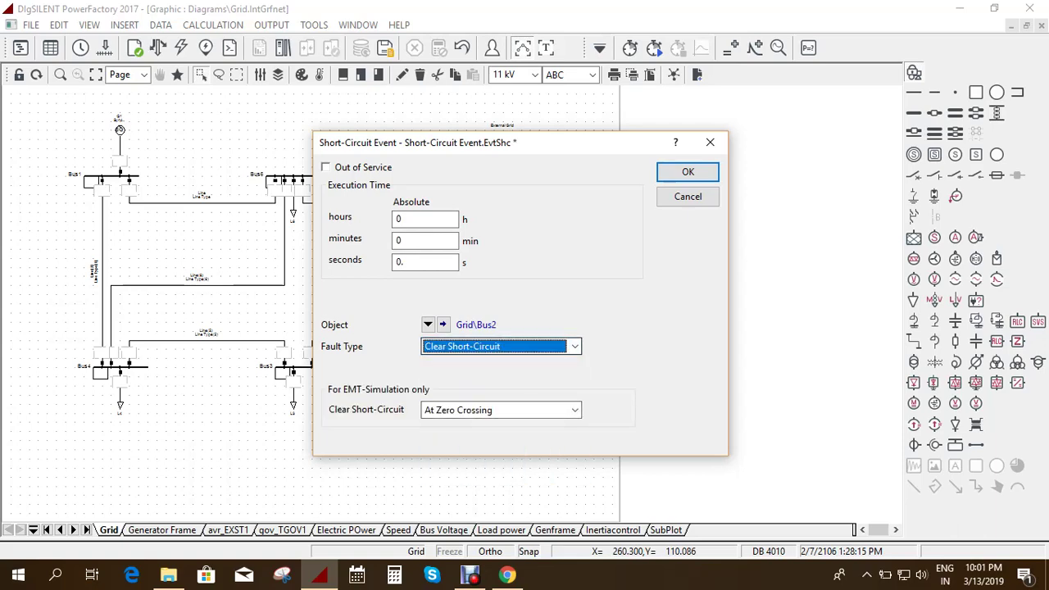
left_click(425, 261)
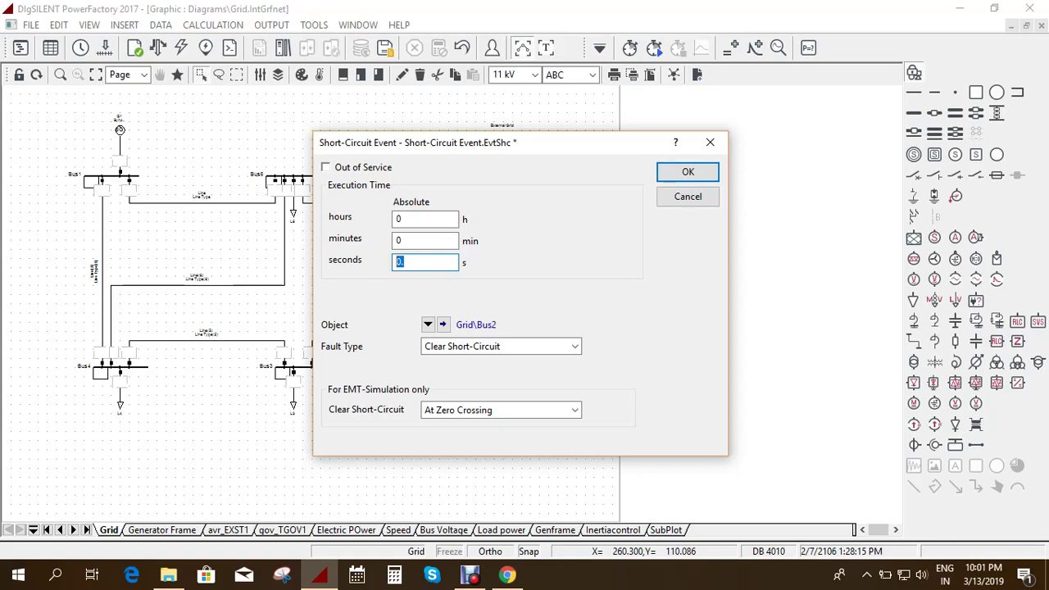
type("7")
left_click(688, 171)
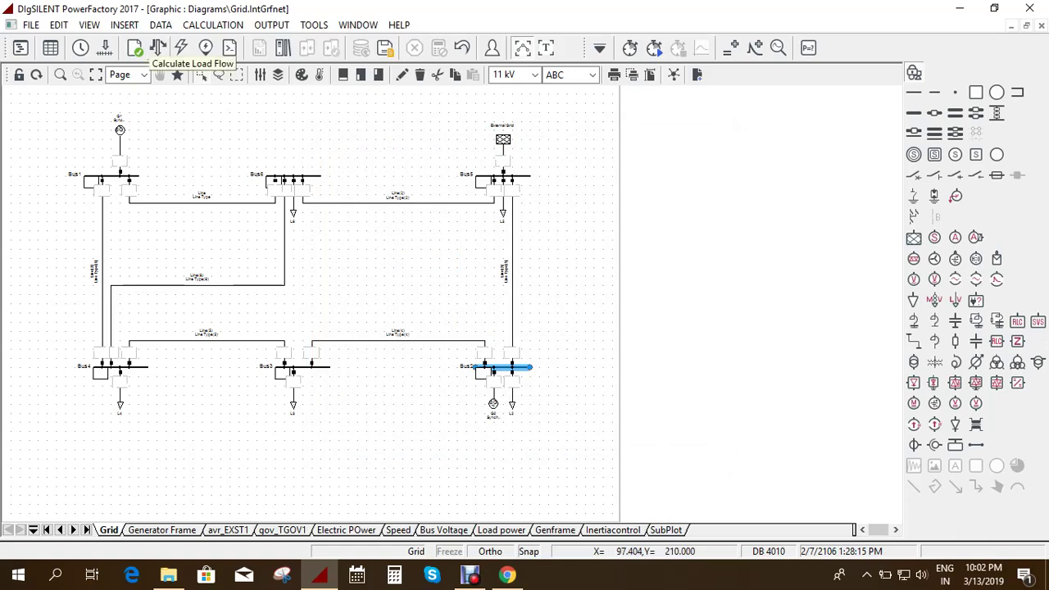
- Execute the balanced AC load flow and return to the maximised Grid diagram
left_click(158, 47)
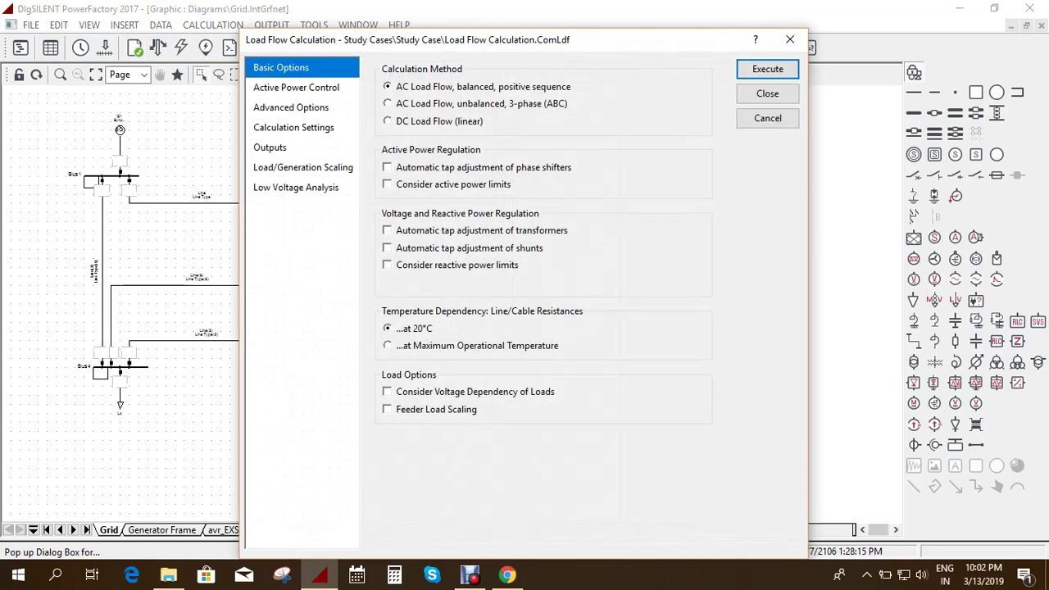
key("Return")
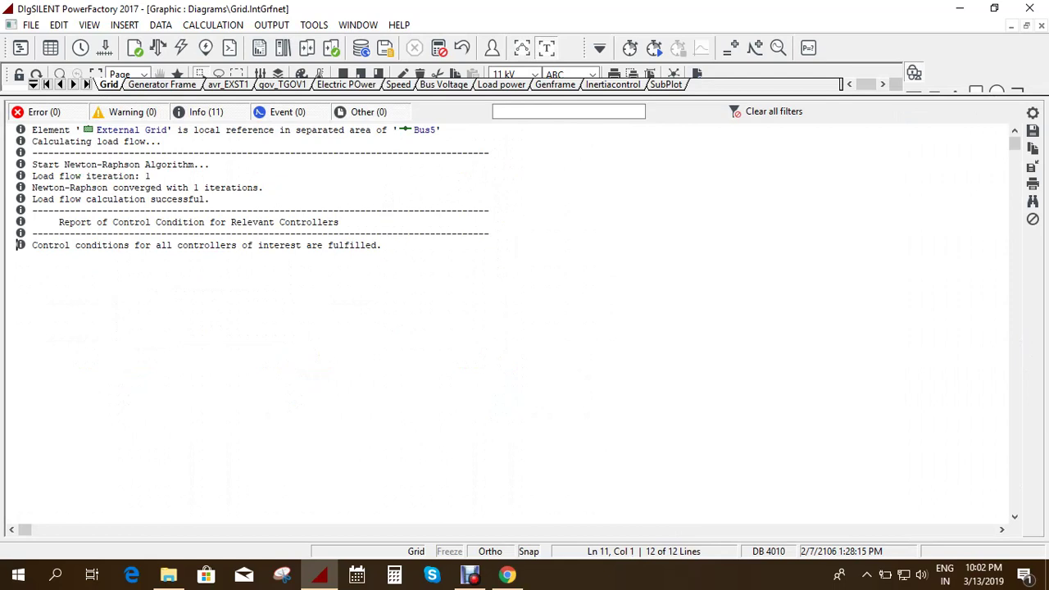
left_click(522, 48)
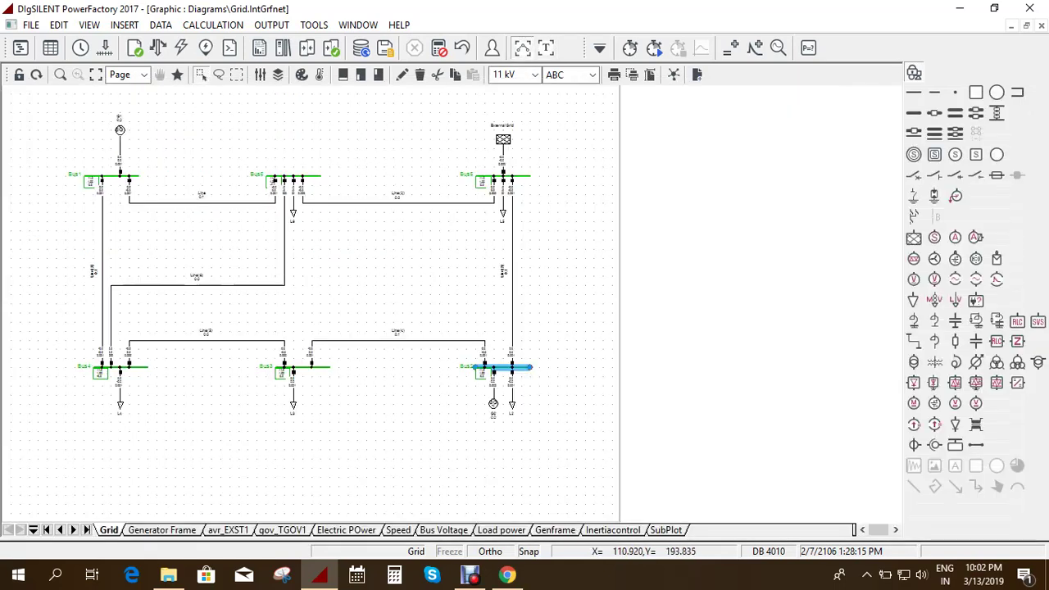